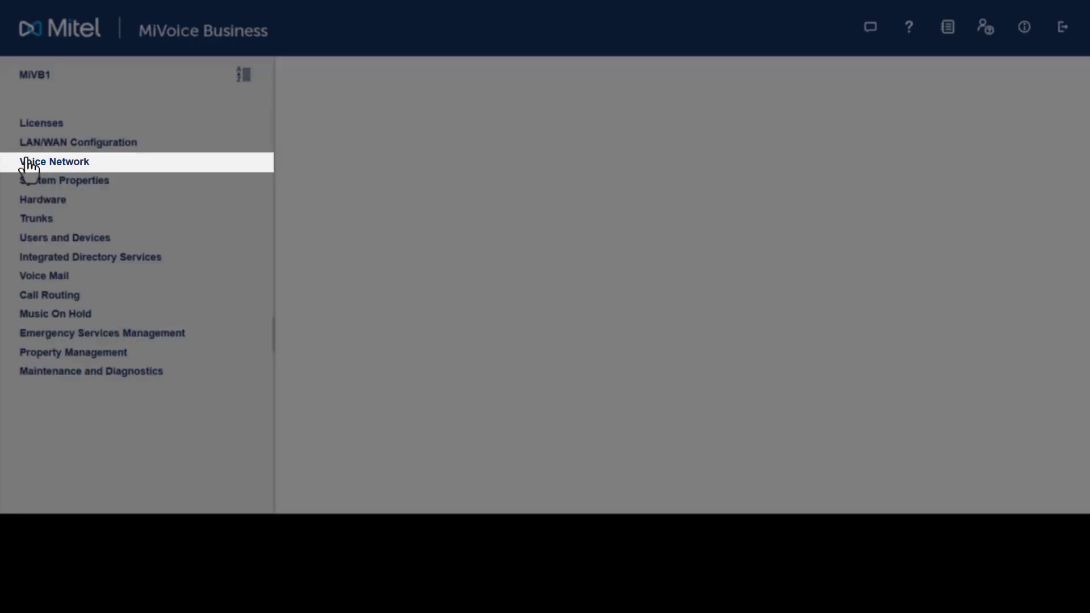
# - Open the Network Elements list under Voice Network
pyautogui.click(25, 163)
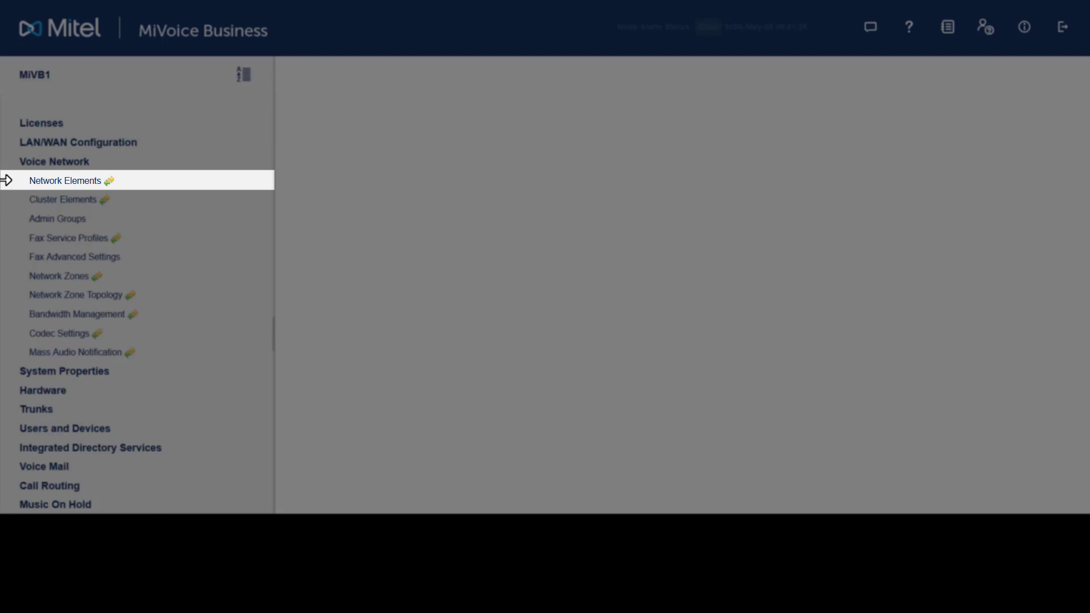
pyautogui.click(52, 182)
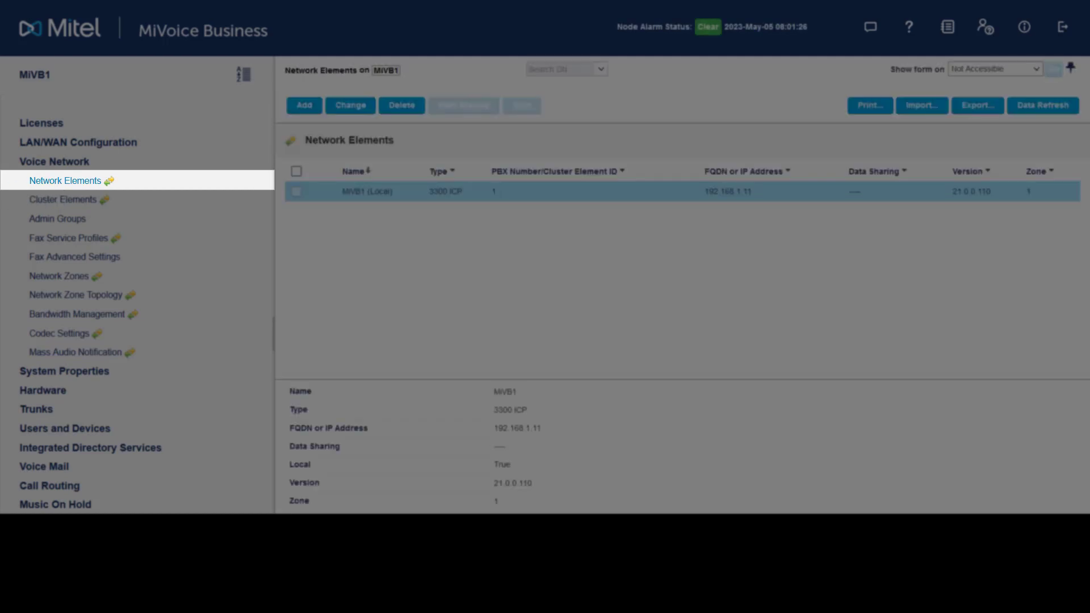
# - Add a network element named SIPPEER, type Other, at address 104.171.193.221
pyautogui.click(301, 106)
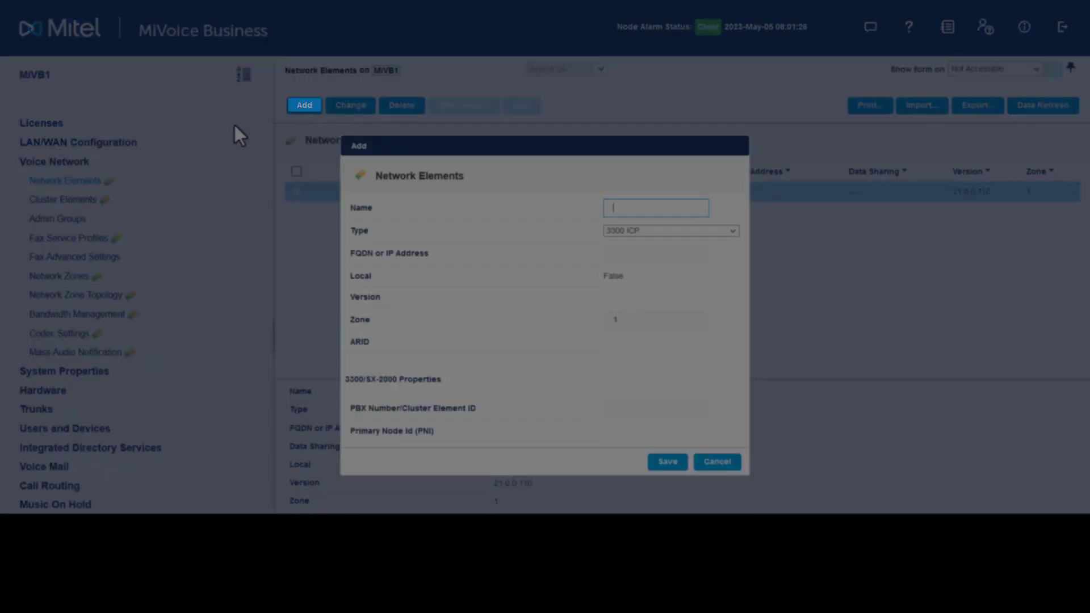
pyautogui.write('SIPPEER')
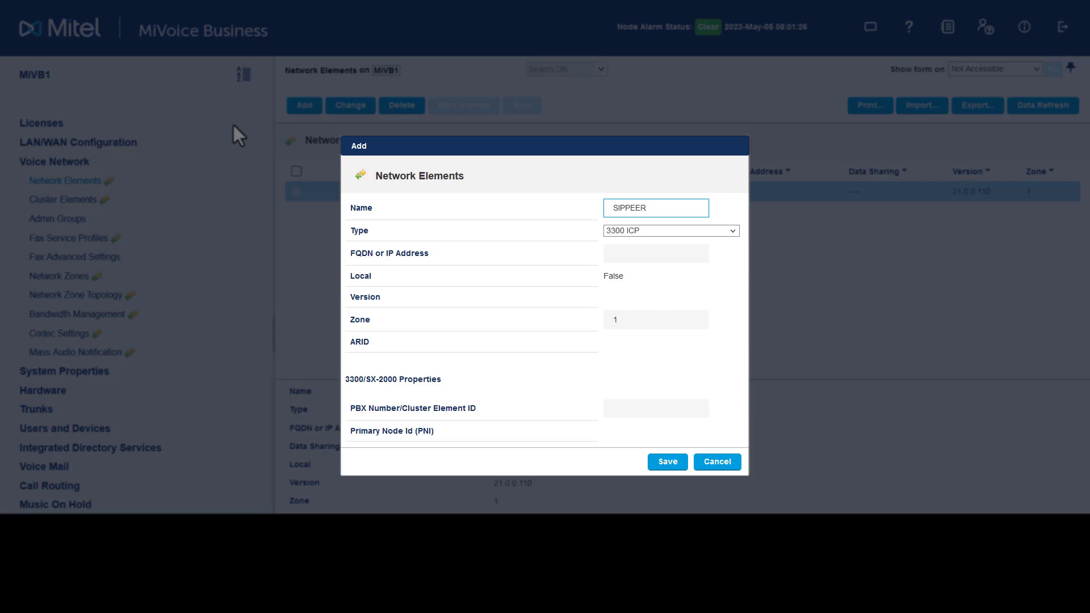
pyautogui.click(731, 228)
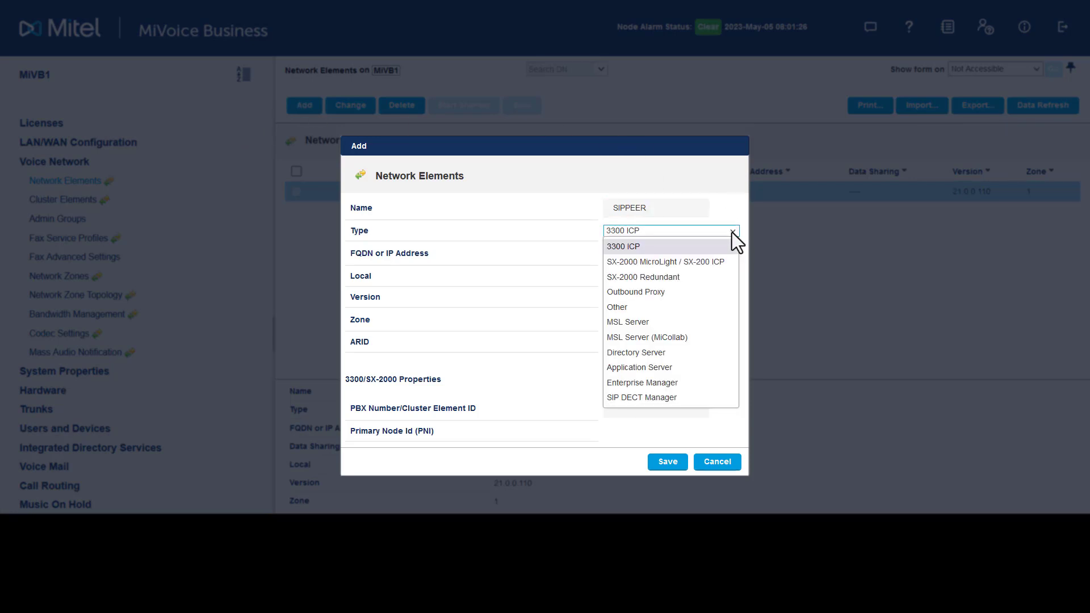
pyautogui.click(729, 307)
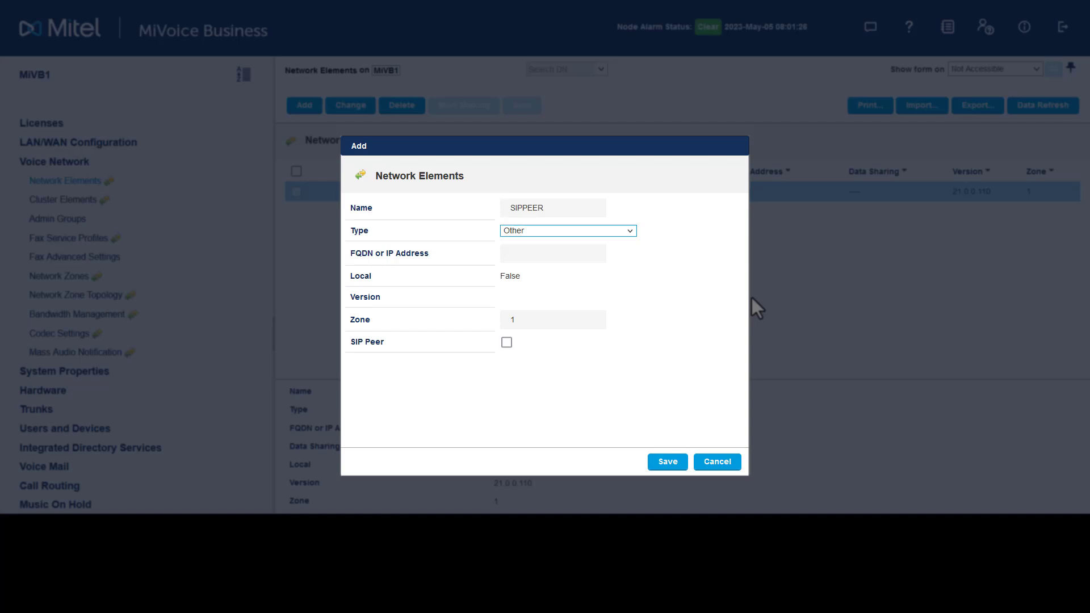
pyautogui.press('Tab')
pyautogui.write('104.171.193.221')
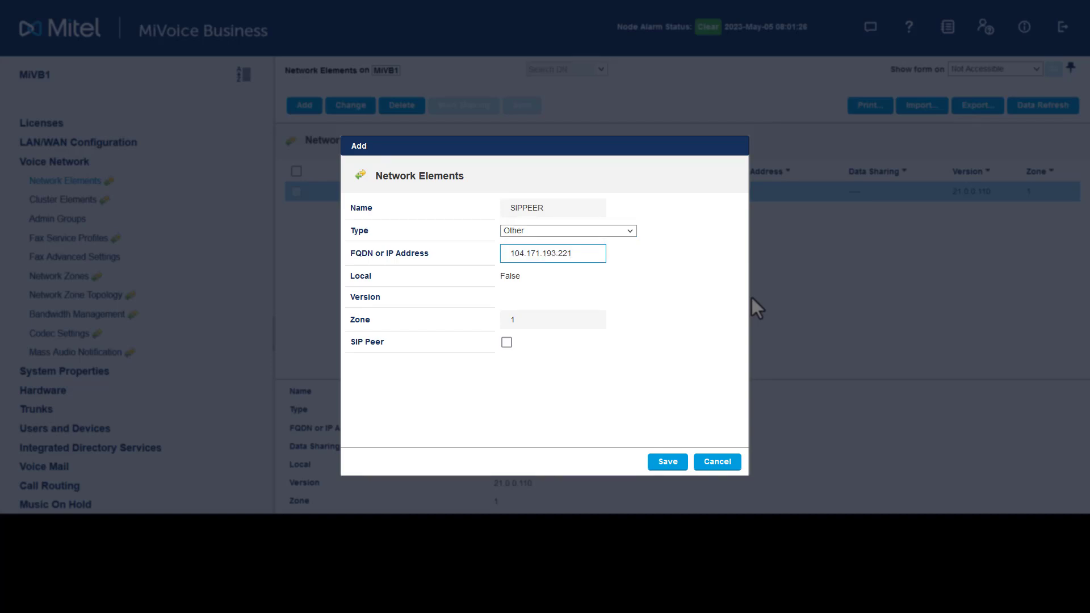
# - Mark SIPPEER as a SIP peer with UDP transport on port 5060 and save it
pyautogui.click(507, 343)
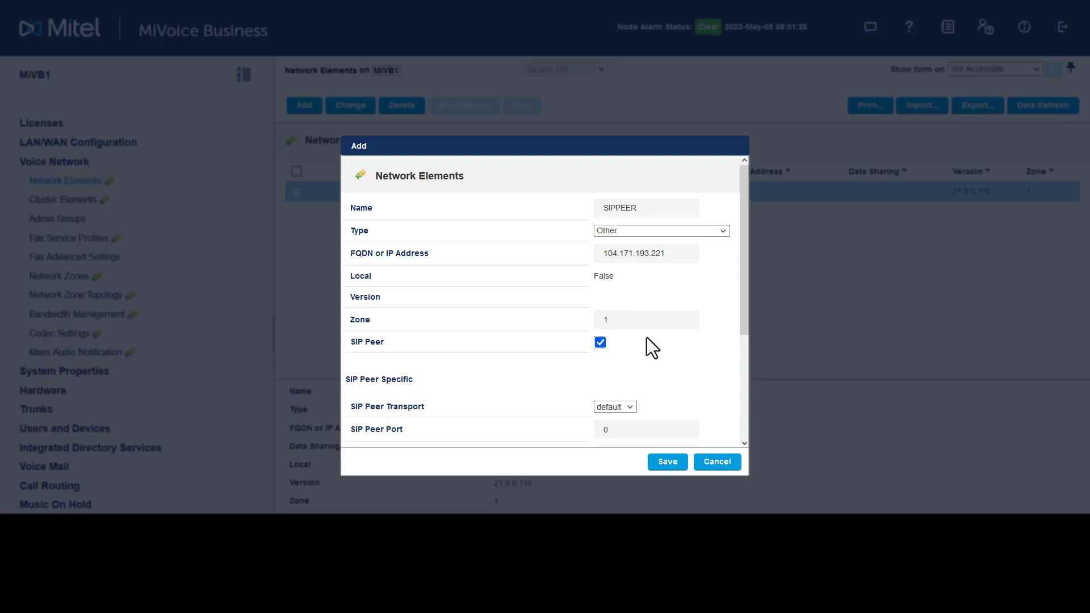
pyautogui.scroll(-1, 750, 319)
pyautogui.moveTo(749, 319); pyautogui.dragTo(752, 410)
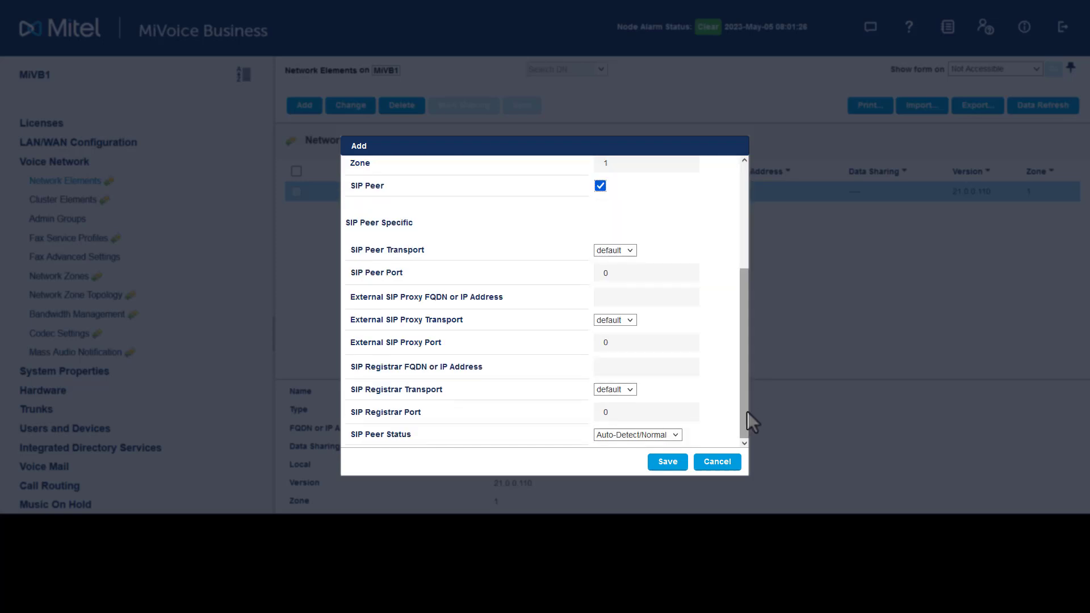
pyautogui.click(621, 251)
pyautogui.click(608, 282)
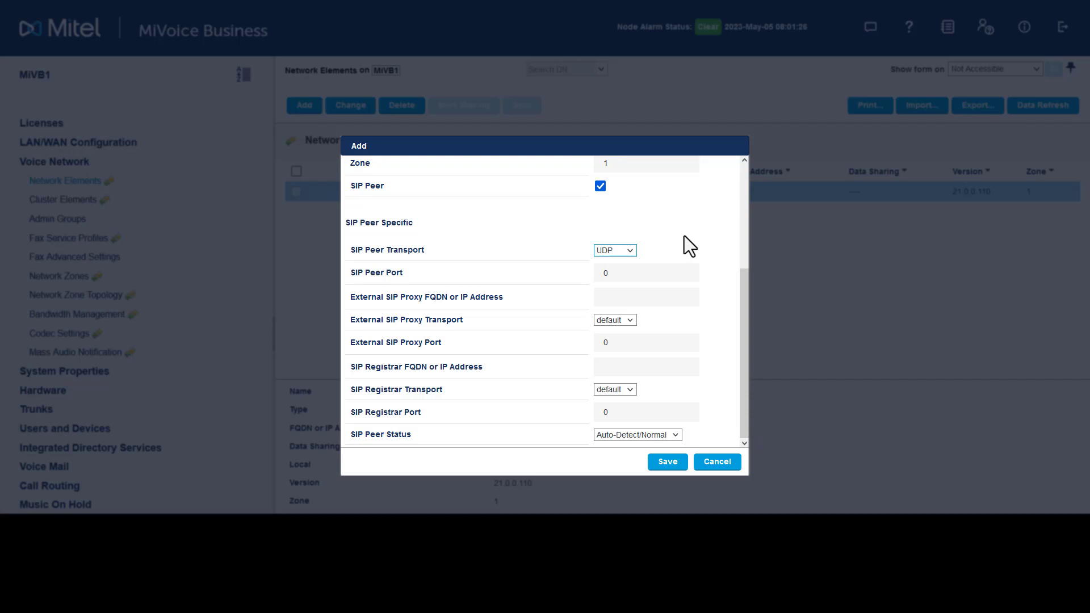
pyautogui.press('Tab')
pyautogui.write('5060')
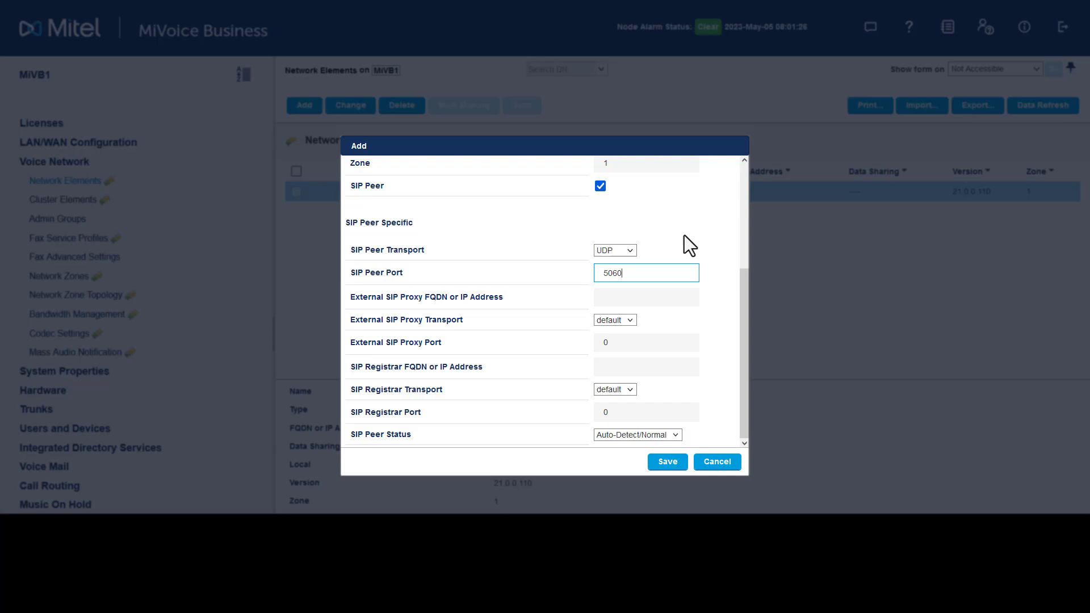
pyautogui.press('Return')
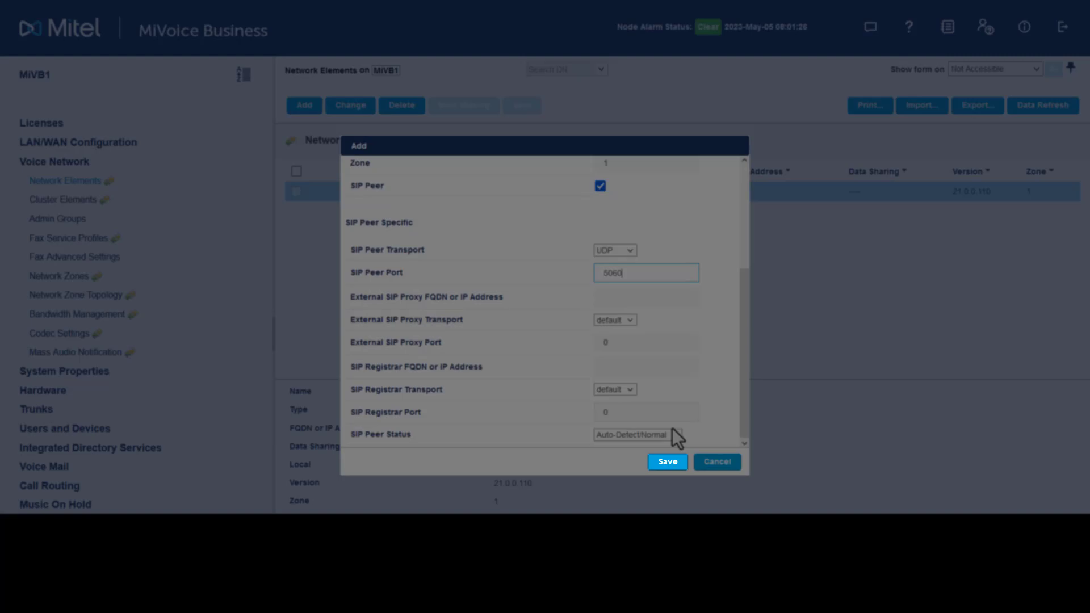
pyautogui.click(670, 464)
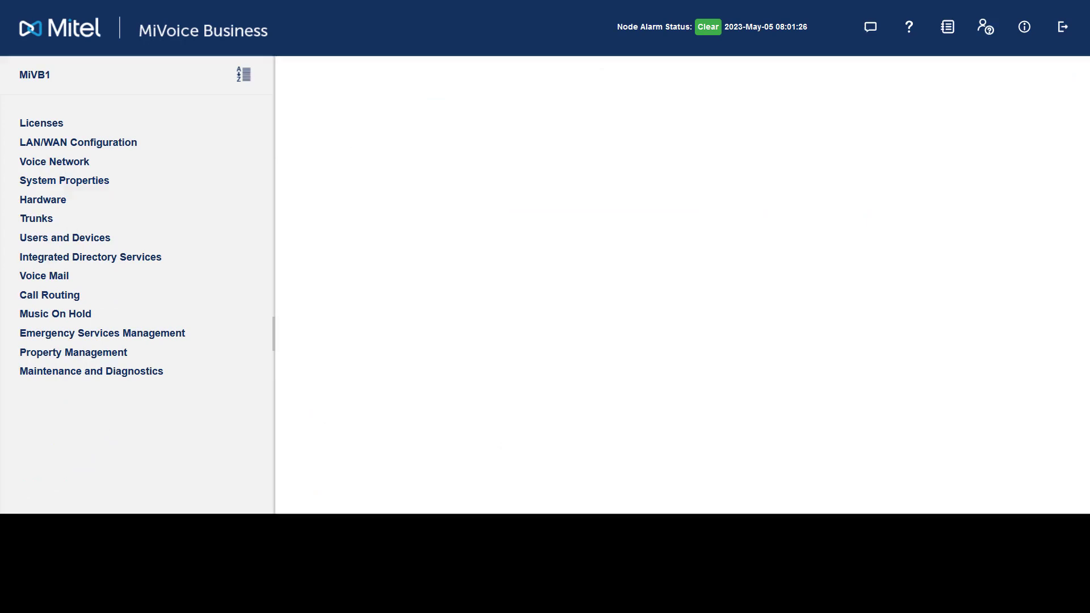
# - Open Class of Service Options under System Properties > System Feature Settings
pyautogui.click(45, 183)
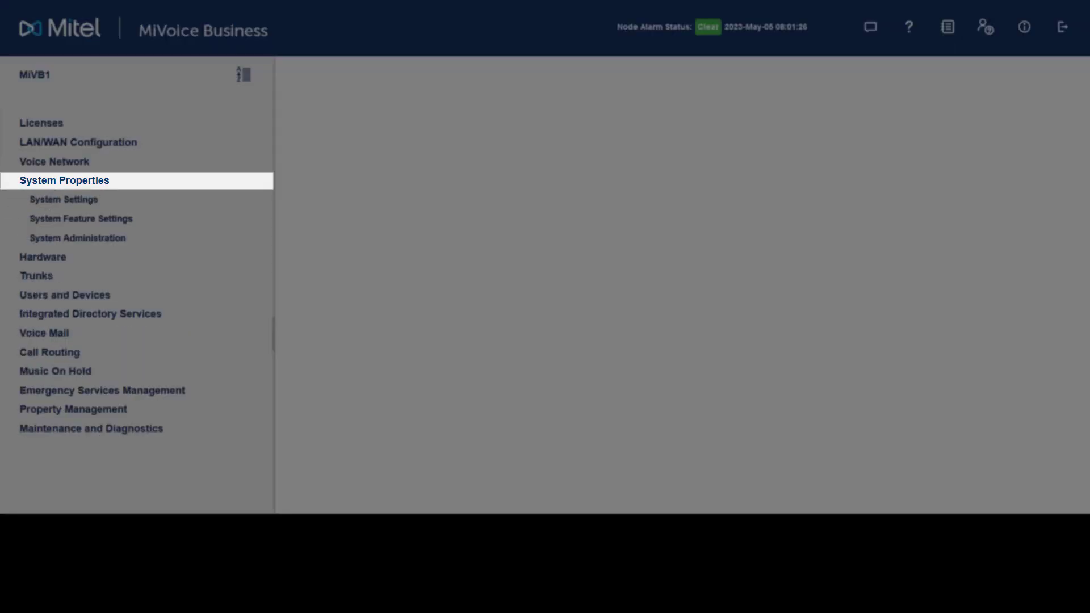
pyautogui.click(34, 218)
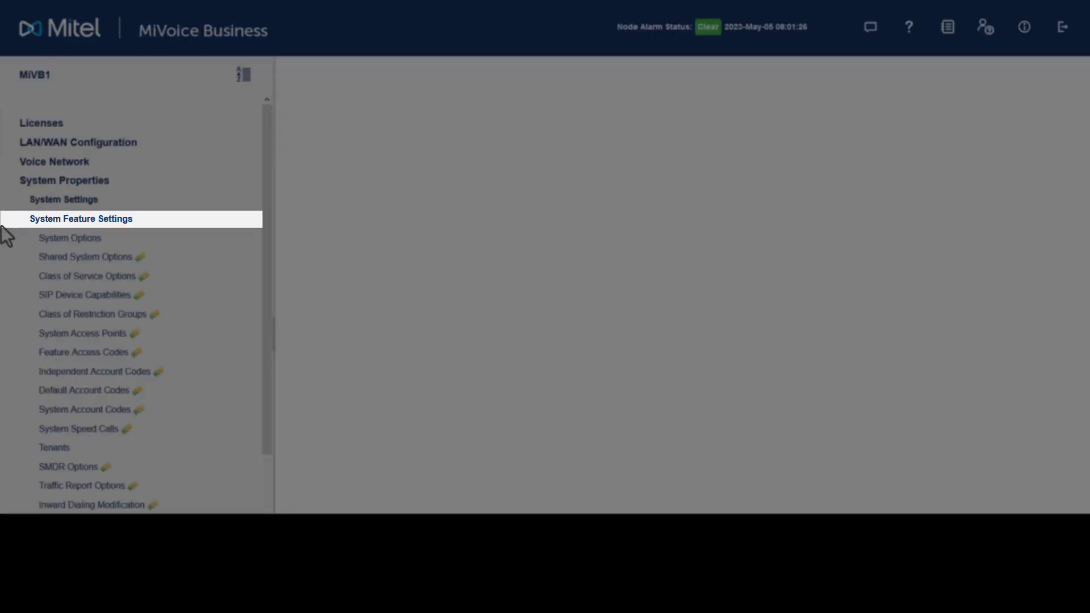
pyautogui.click(87, 276)
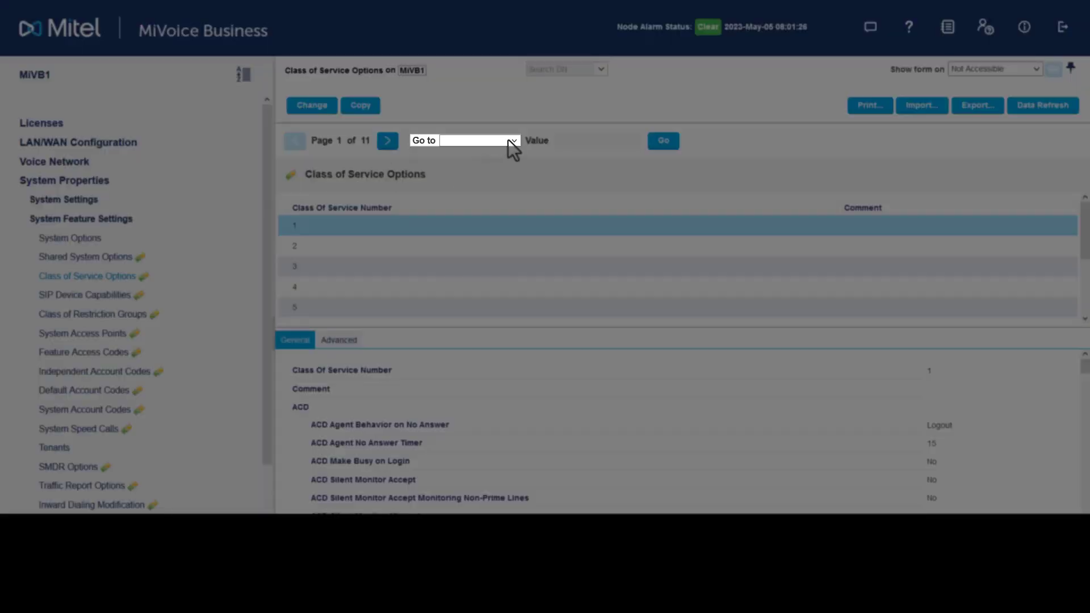
# - Search by Class Of Service Number 55 and review its Trunks - SIP settings
pyautogui.click(509, 142)
pyautogui.click(510, 170)
pyautogui.click(569, 141)
pyautogui.write('55')
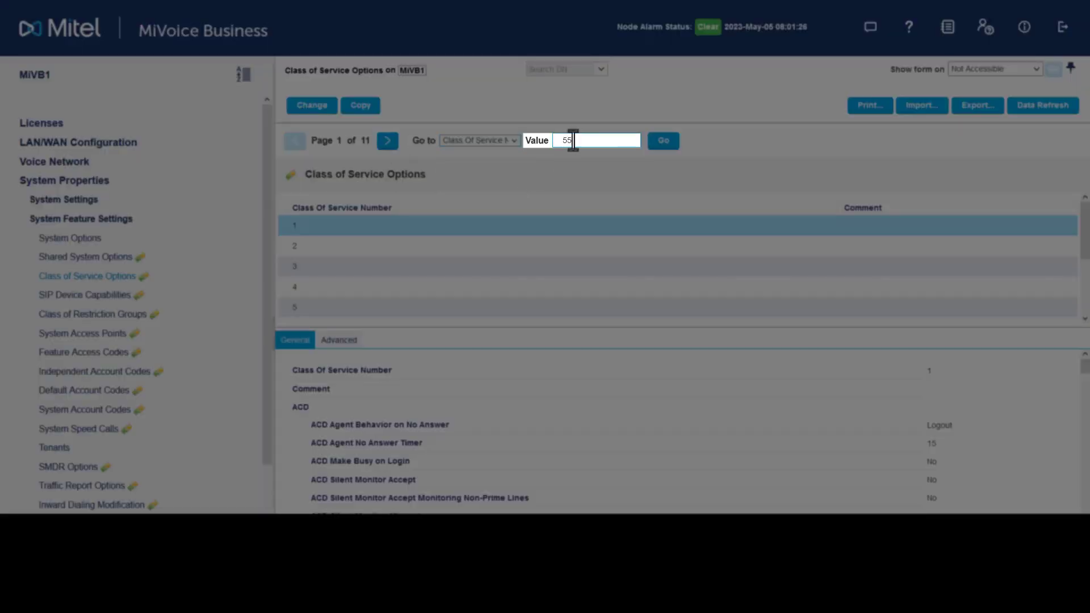
pyautogui.click(670, 149)
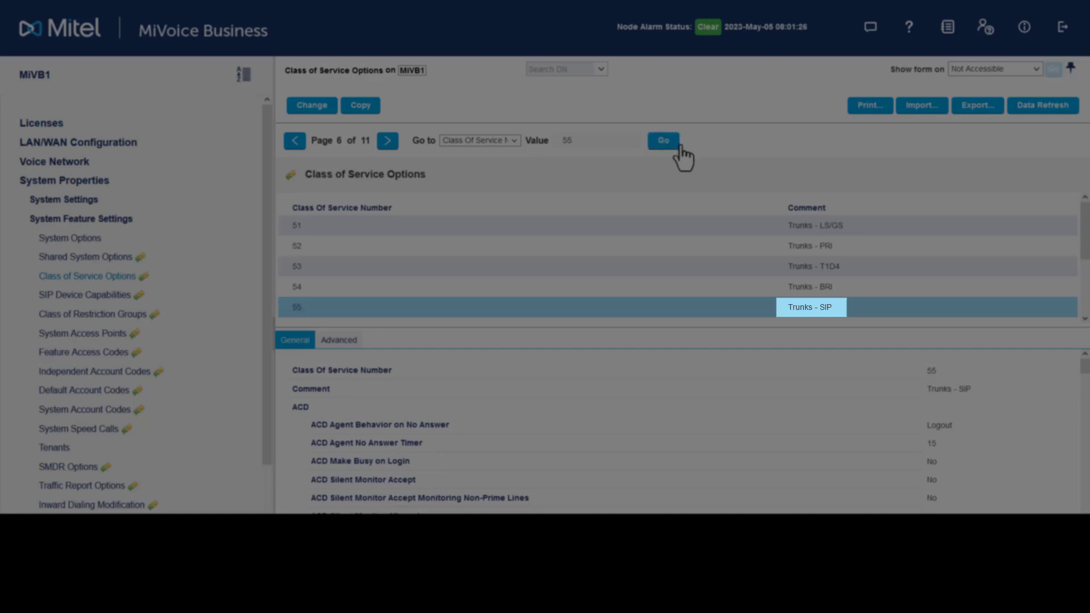
pyautogui.scroll(-10, 1085, 375)
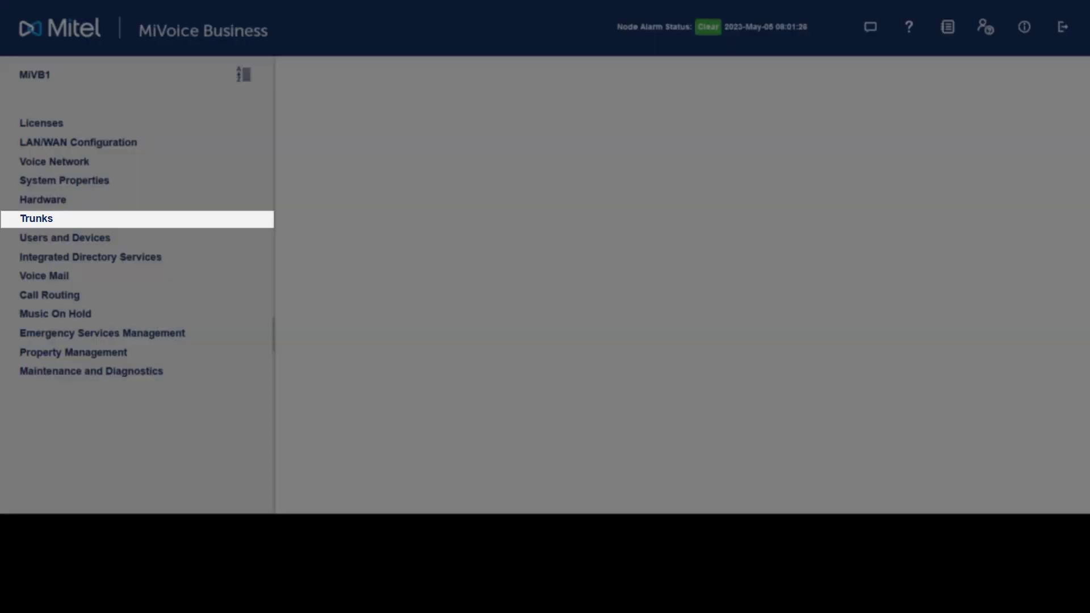
# - Open the Trunk Attributes table under Trunks
pyautogui.click(29, 221)
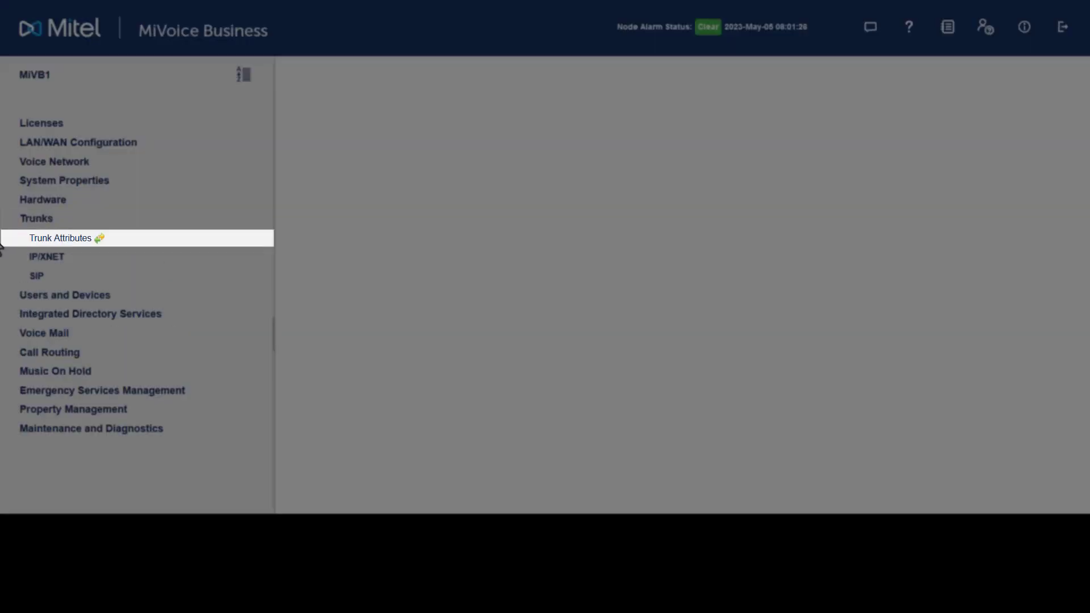
pyautogui.click(35, 243)
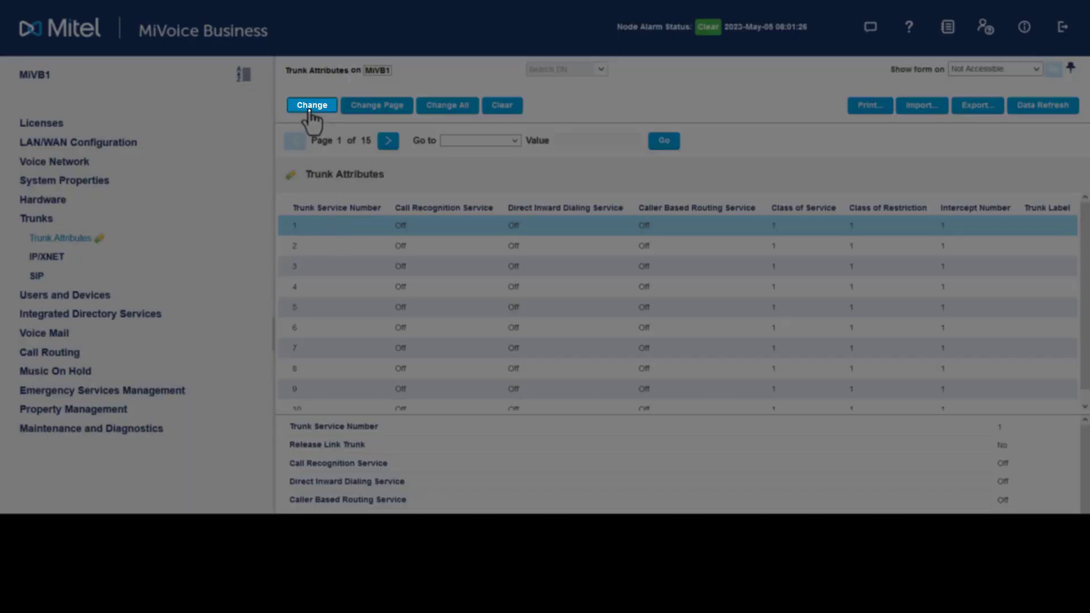
# - Set trunk 1 to Trusted call recognition, class of service 55, absorb 0, label 'SIP TRUNKS', and save
pyautogui.click(312, 109)
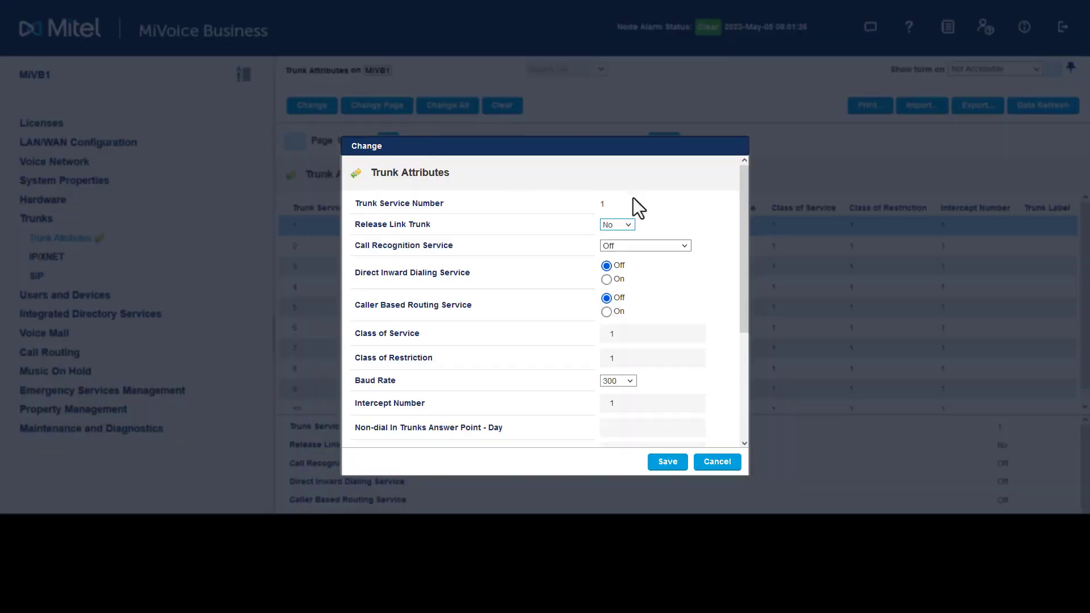
pyautogui.click(683, 246)
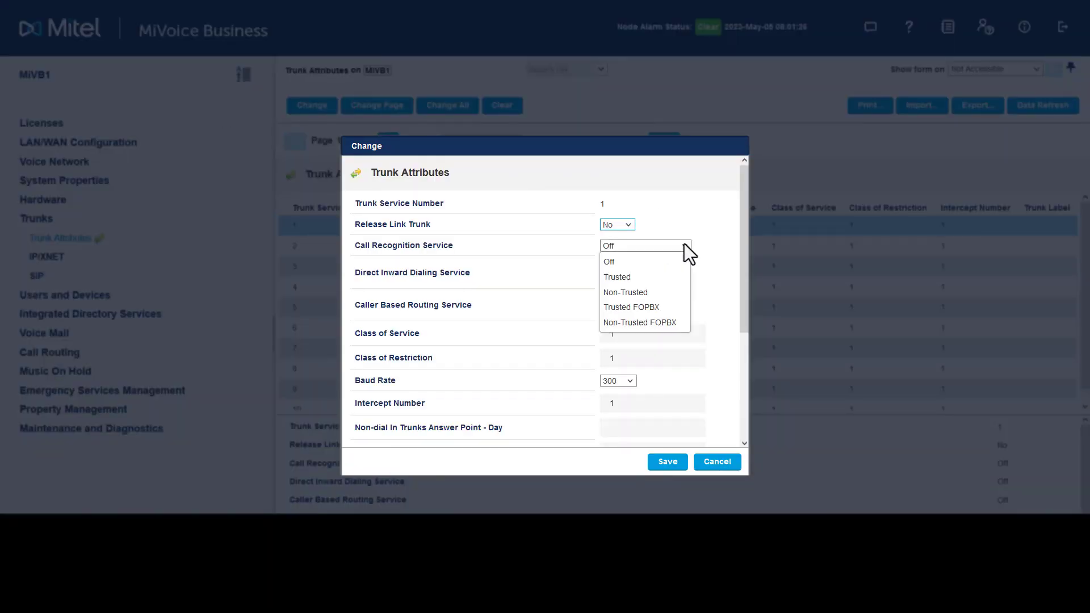
pyautogui.click(676, 275)
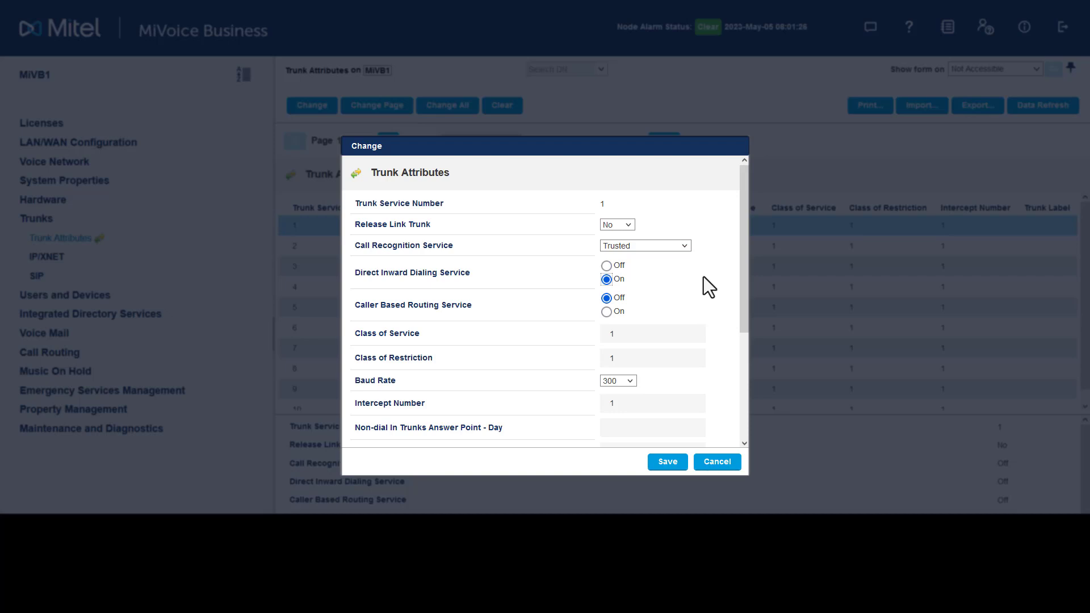
pyautogui.press('Tab')
pyautogui.press('Tab')
pyautogui.write('55')
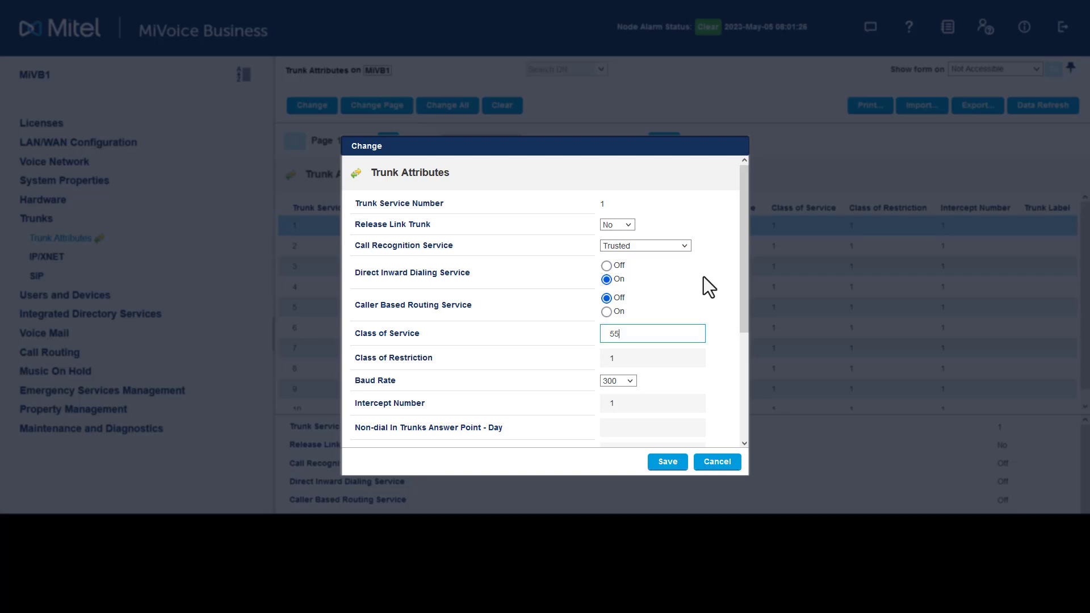
pyautogui.moveTo(740, 262); pyautogui.dragTo(748, 349)
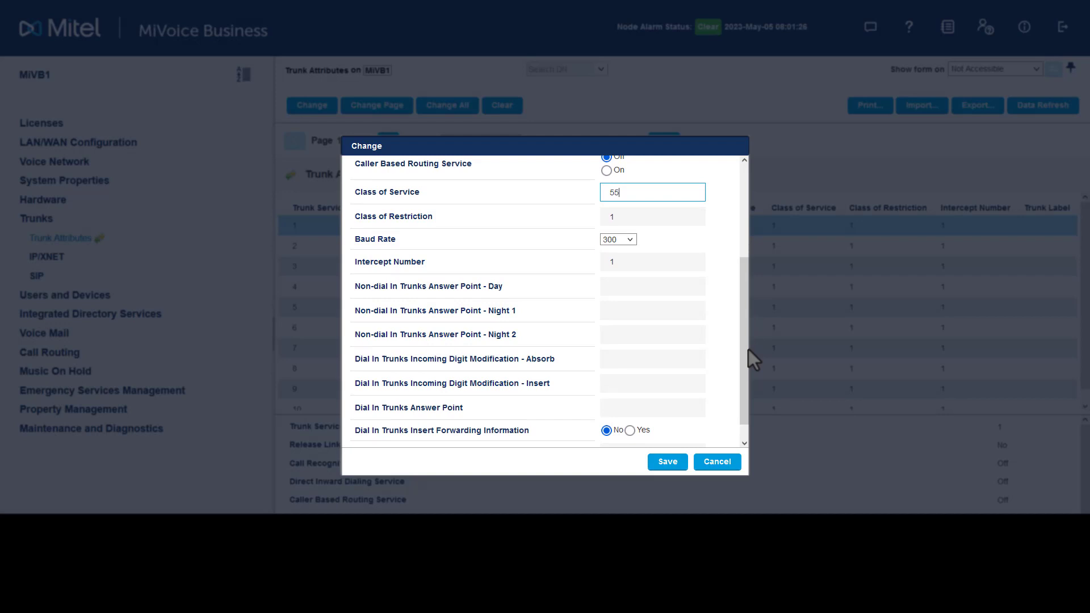
pyautogui.click(682, 359)
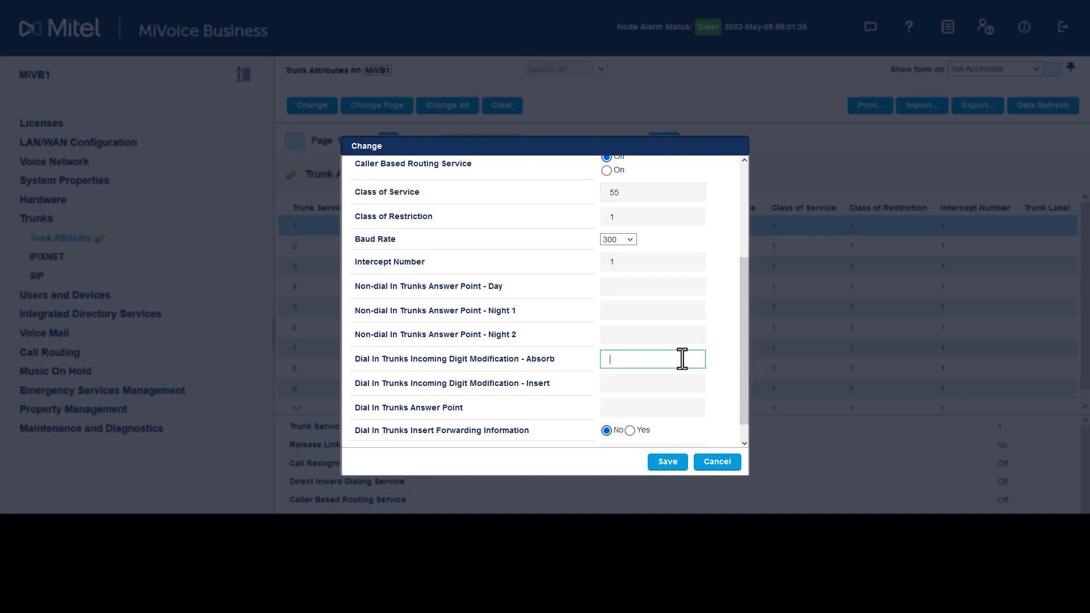
pyautogui.write('0')
pyautogui.scroll(-1, 741, 389)
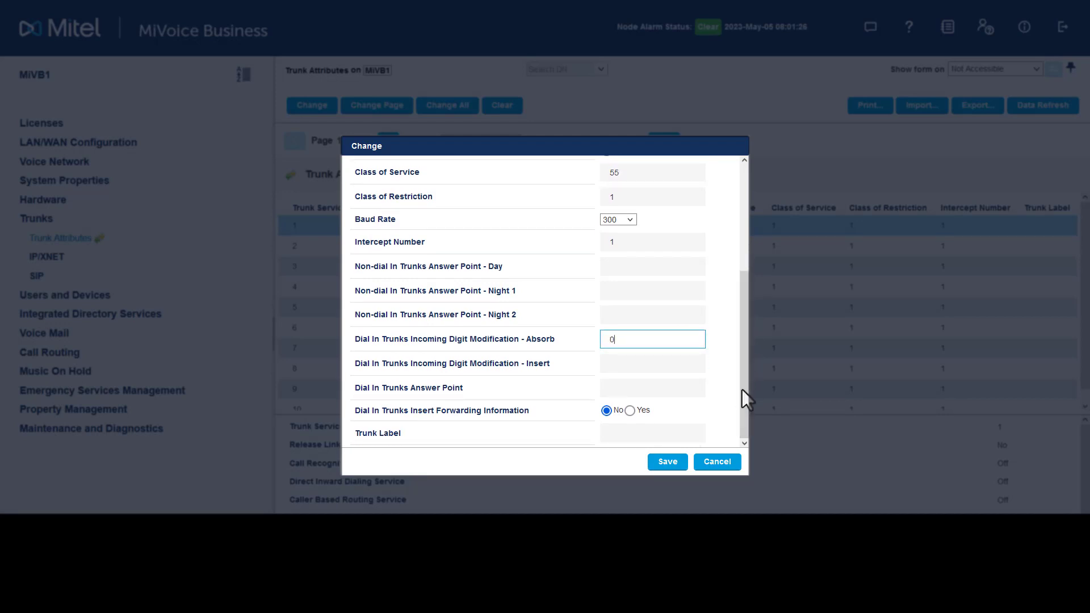
pyautogui.press('Tab')
pyautogui.press('Tab')
pyautogui.press('Tab')
pyautogui.press('Tab')
pyautogui.write('SIP TRUNKS')
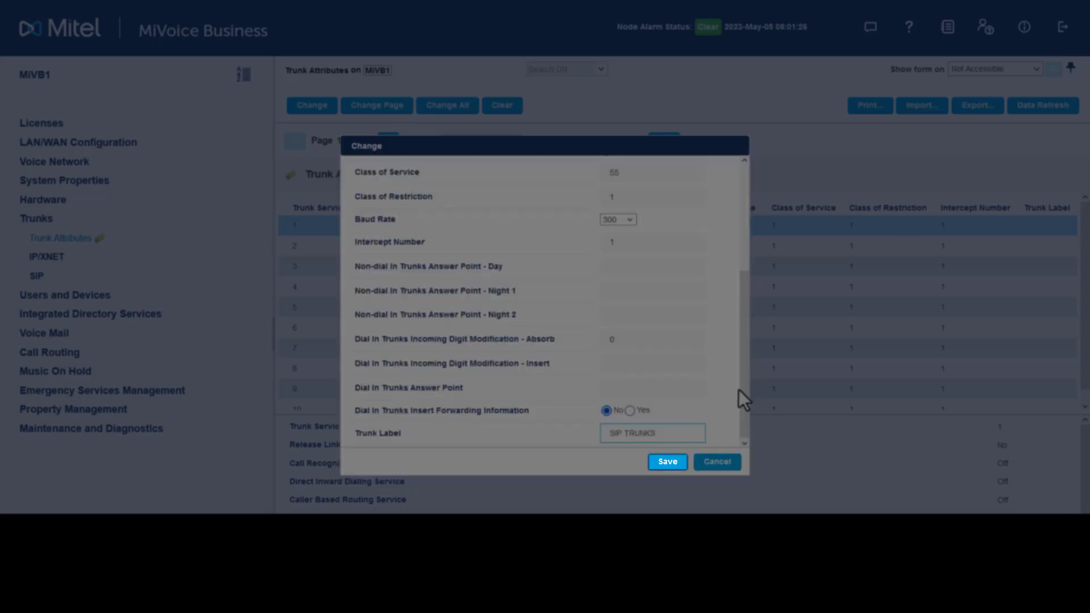
pyautogui.click(670, 462)
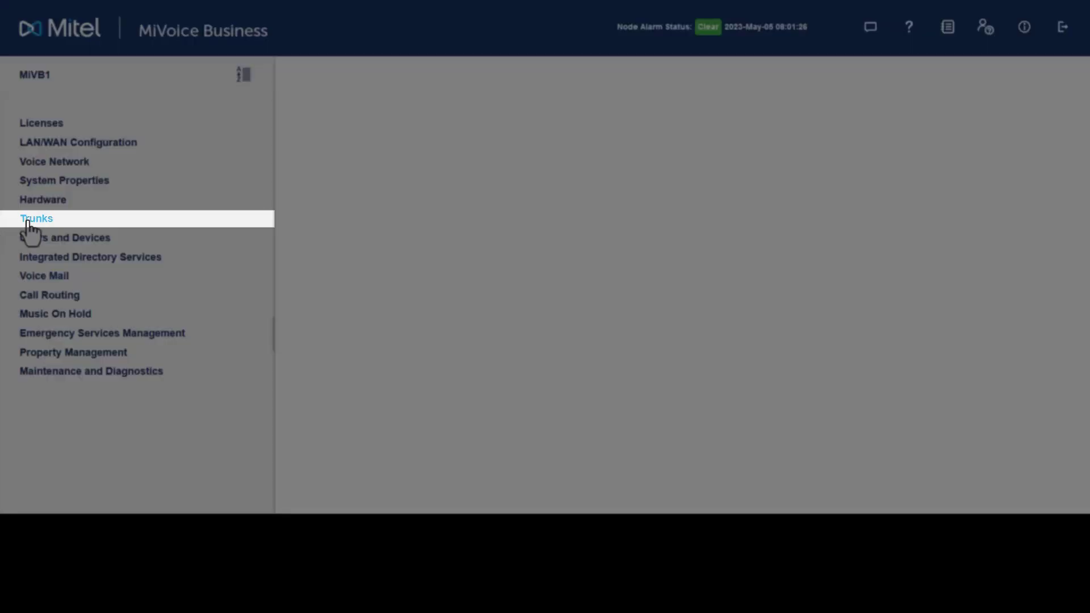
# - Open the SIP Peer Profile list under Trunks > SIP
pyautogui.click(26, 224)
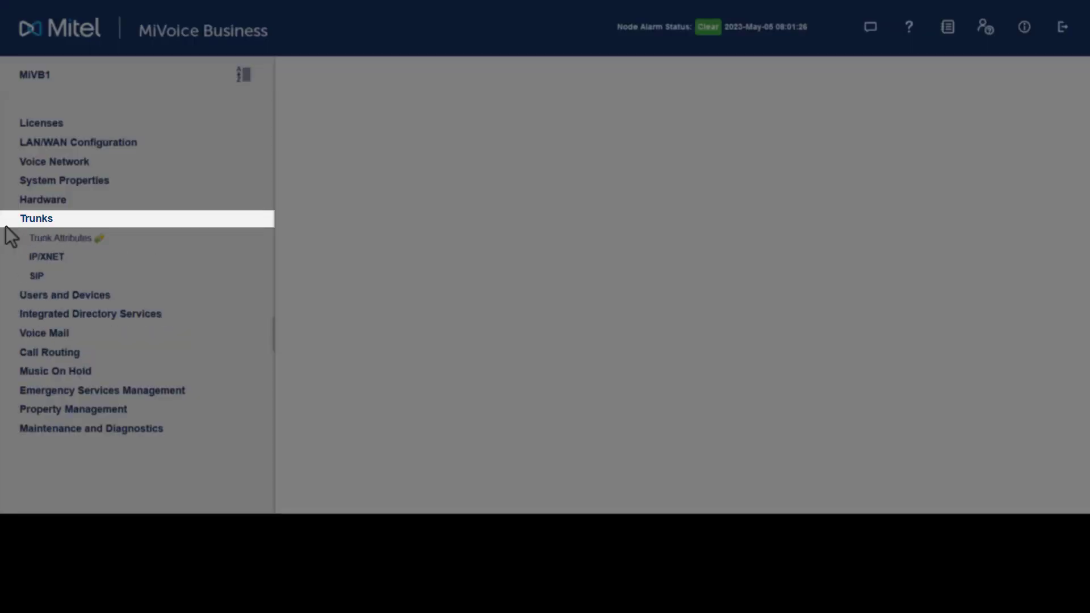
pyautogui.click(35, 279)
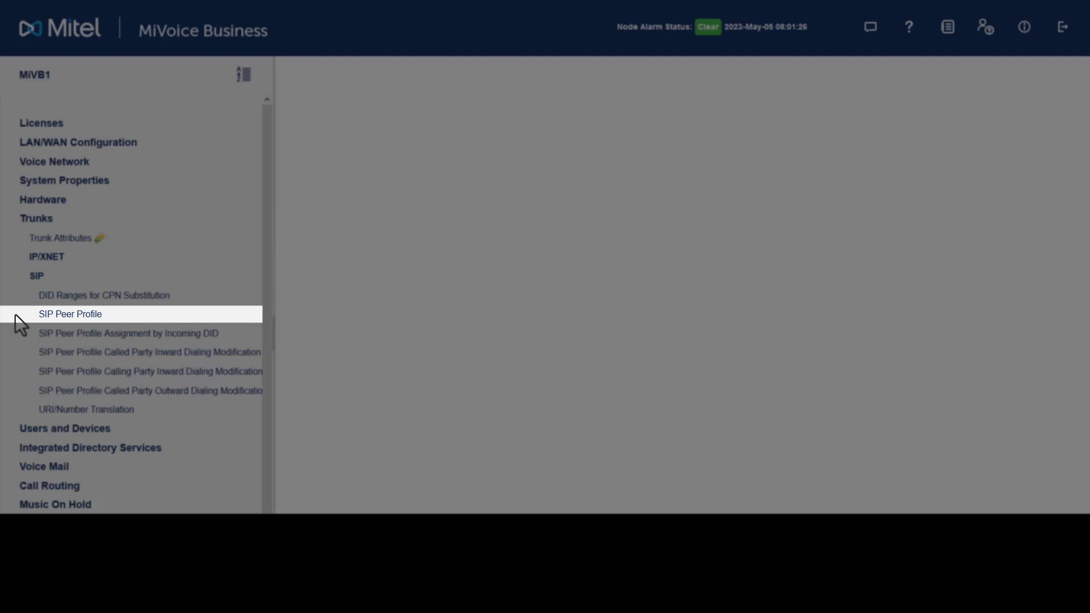
pyautogui.click(59, 314)
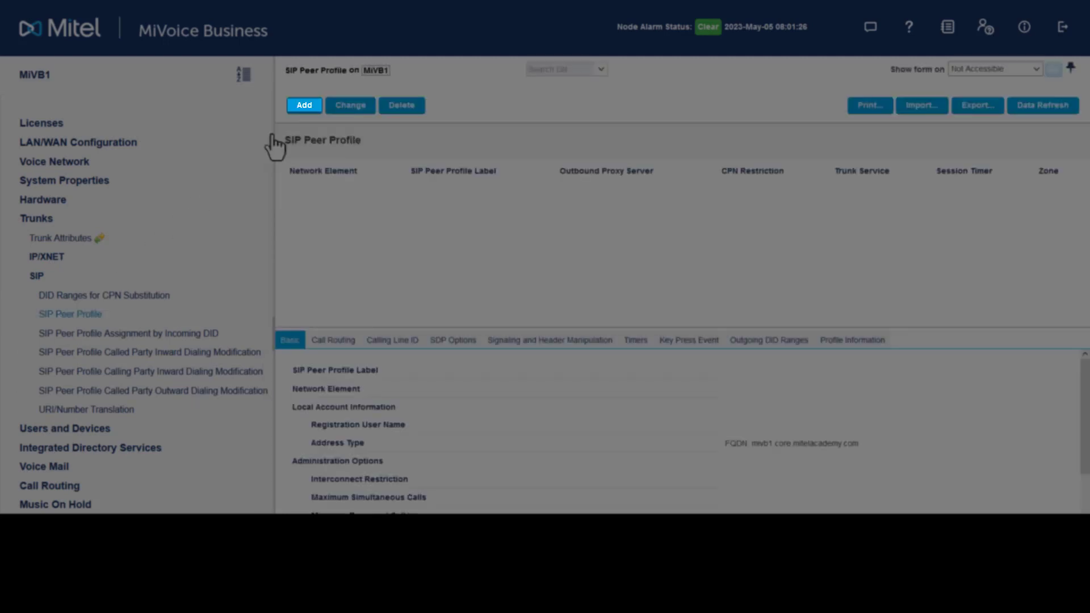
# - Add profile SIPPROF for SIPPEER with IP address 192.168.1.11 and 5 maximum simultaneous calls, then save
pyautogui.click(272, 136)
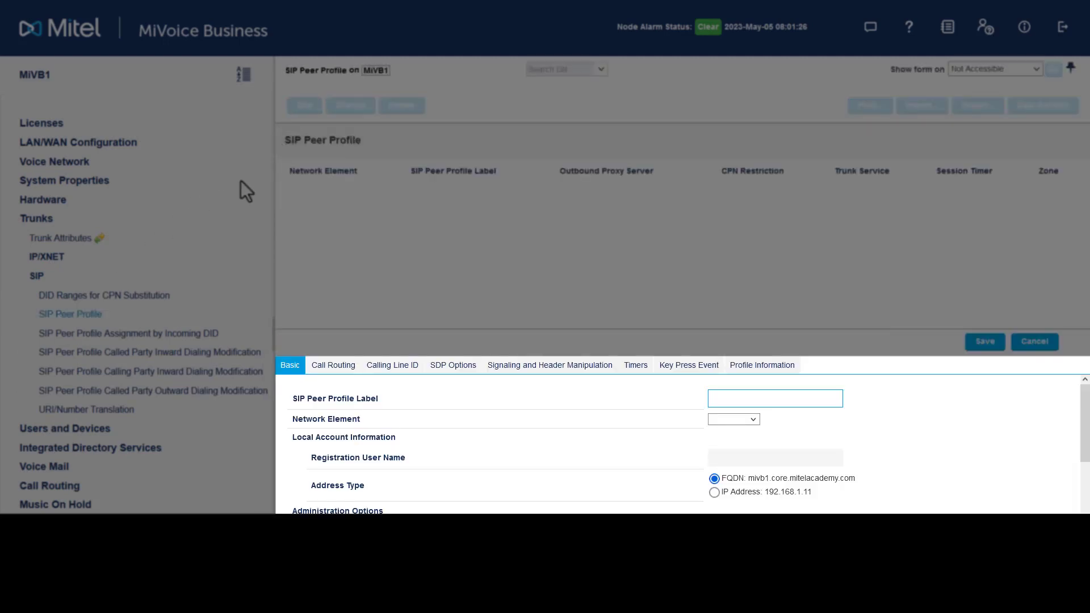
pyautogui.write('SIPPROF')
pyautogui.click(753, 420)
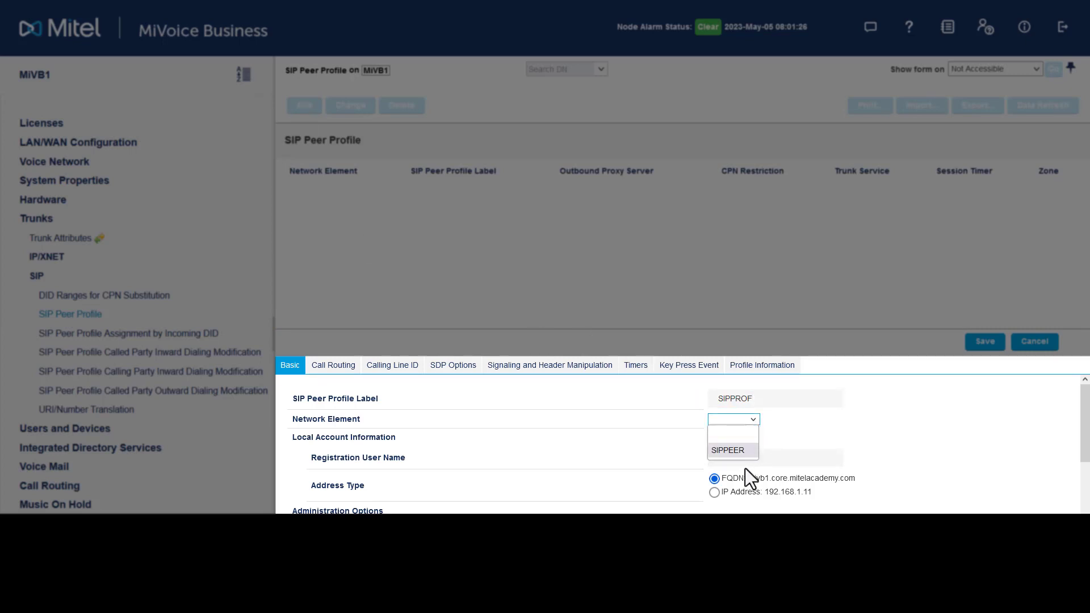
pyautogui.click(738, 452)
pyautogui.click(714, 493)
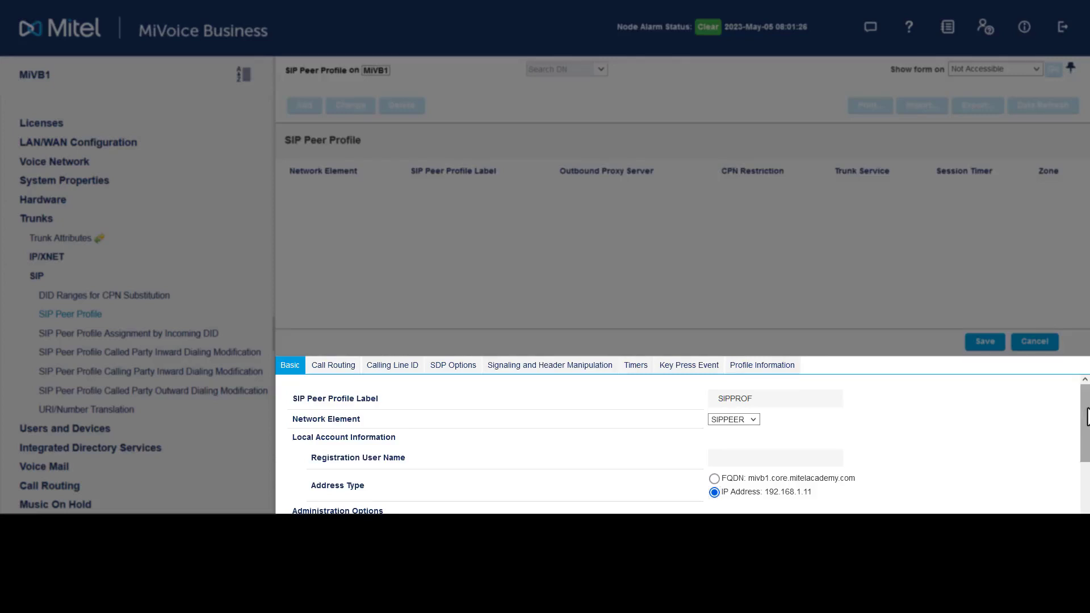
pyautogui.moveTo(1085, 425); pyautogui.dragTo(1085, 483)
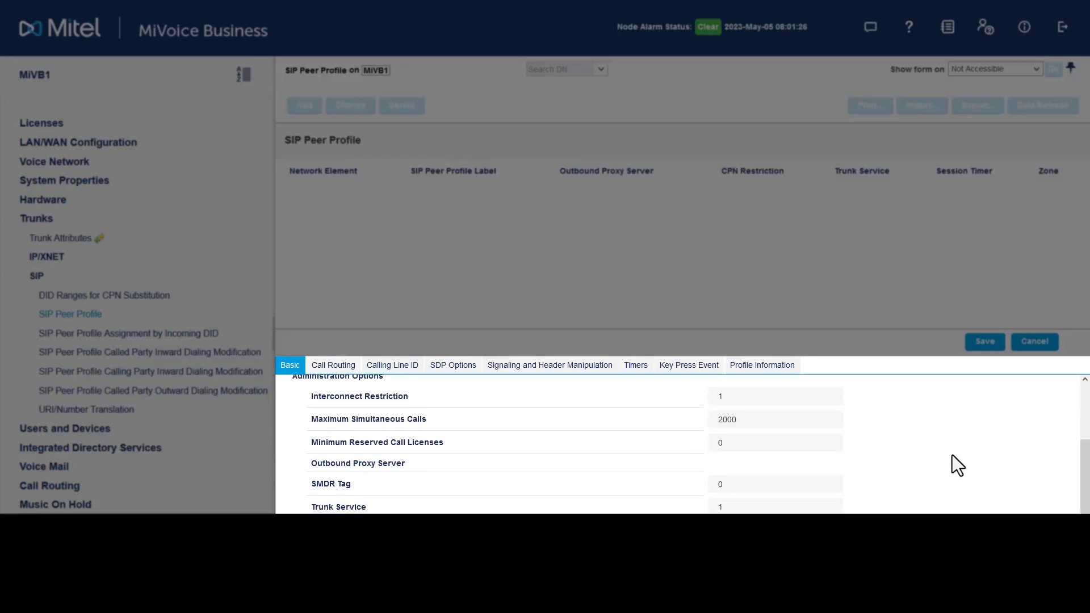
pyautogui.press('Tab')
pyautogui.write('5')
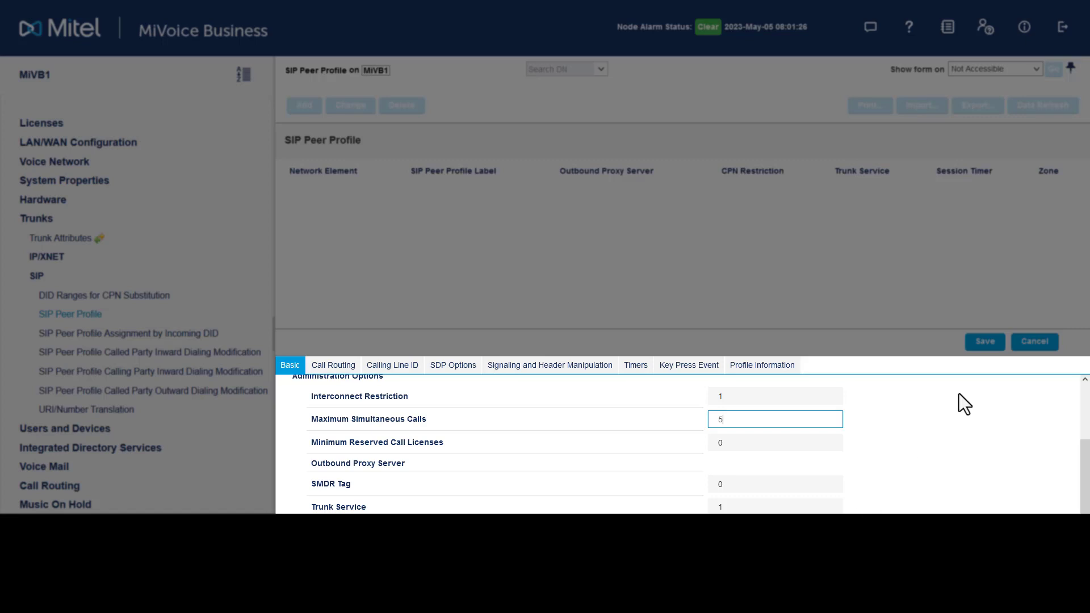
pyautogui.click(985, 342)
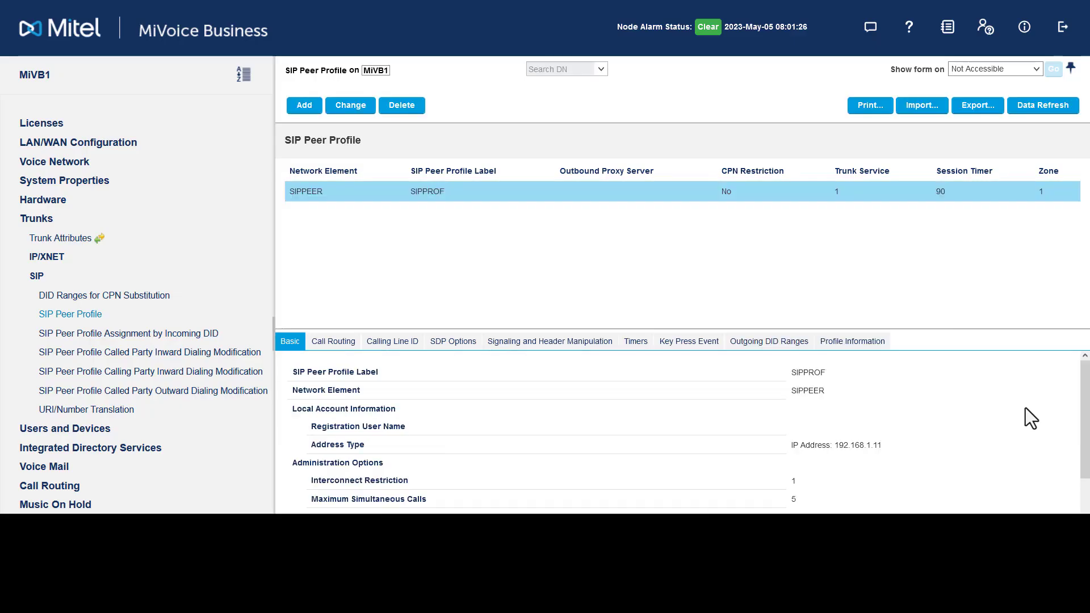